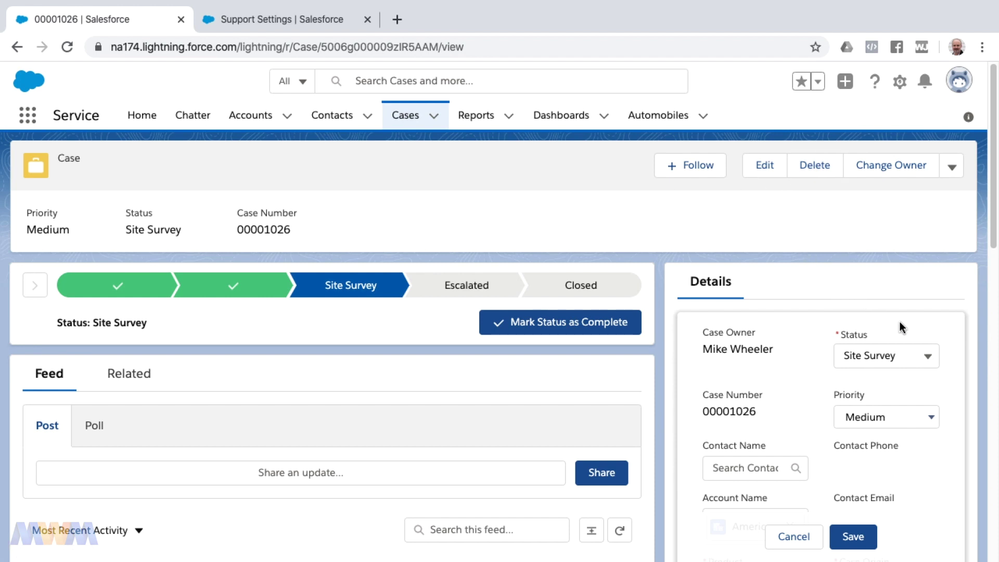
# - Expand case 00001026's Status picklist; its options stop at Escalated and omit Closed
pyautogui.click(928, 355)
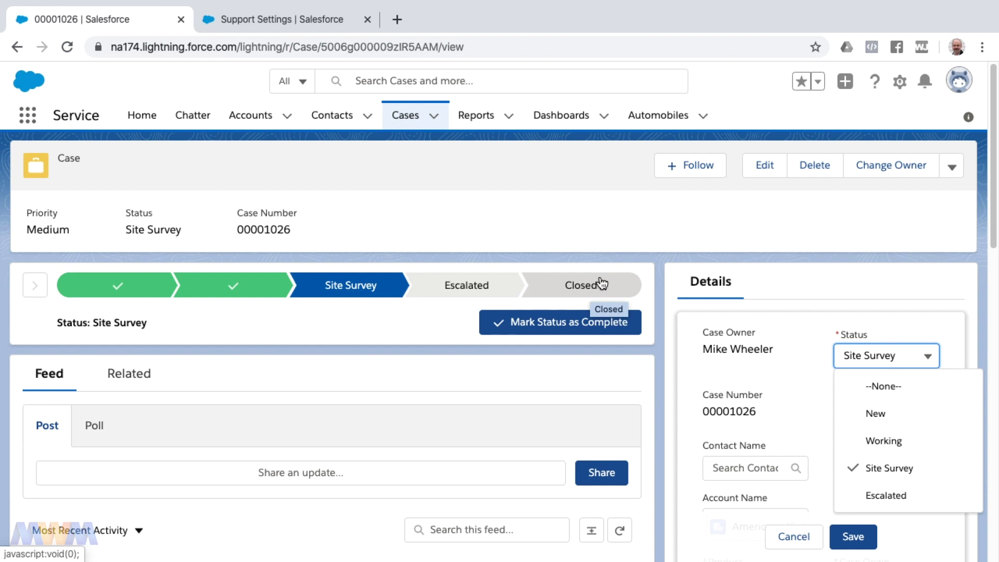
# - Tick Show Closed Statuses in Case Status Field in Support Settings and save the settings
pyautogui.click(320, 20)
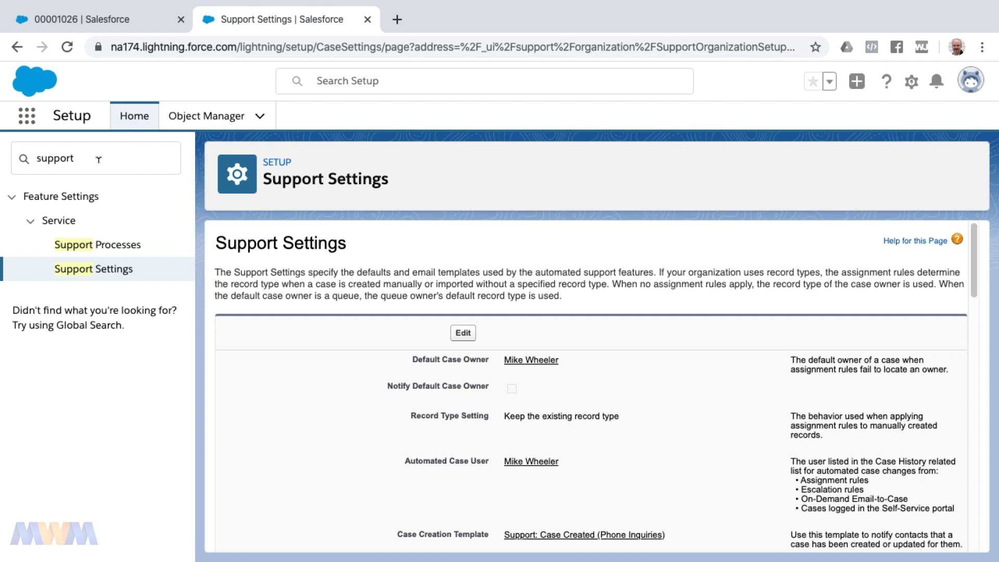
pyautogui.click(470, 333)
pyautogui.scroll(-5, 491, 379)
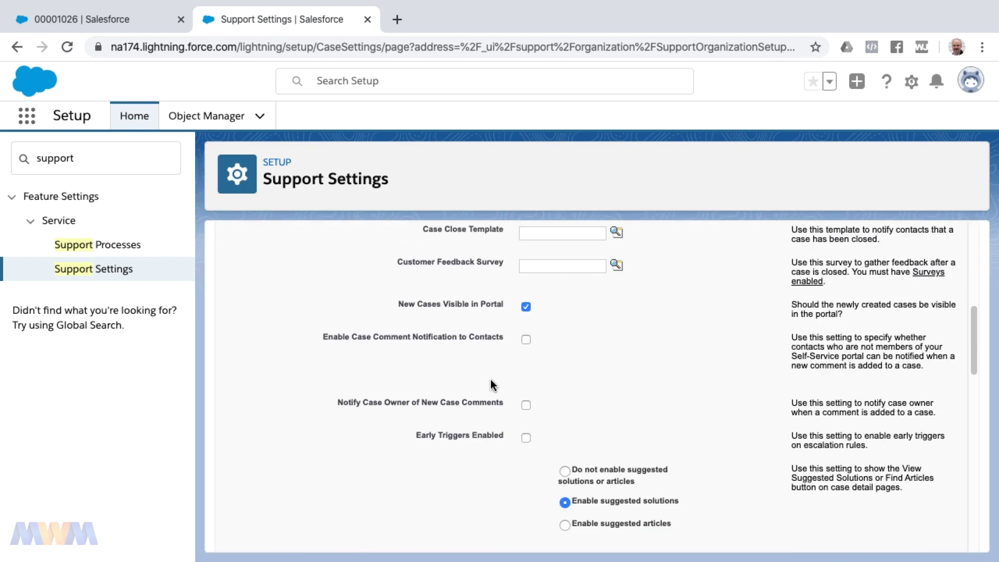
pyautogui.scroll(-5, 502, 424)
pyautogui.scroll(-1, 572, 455)
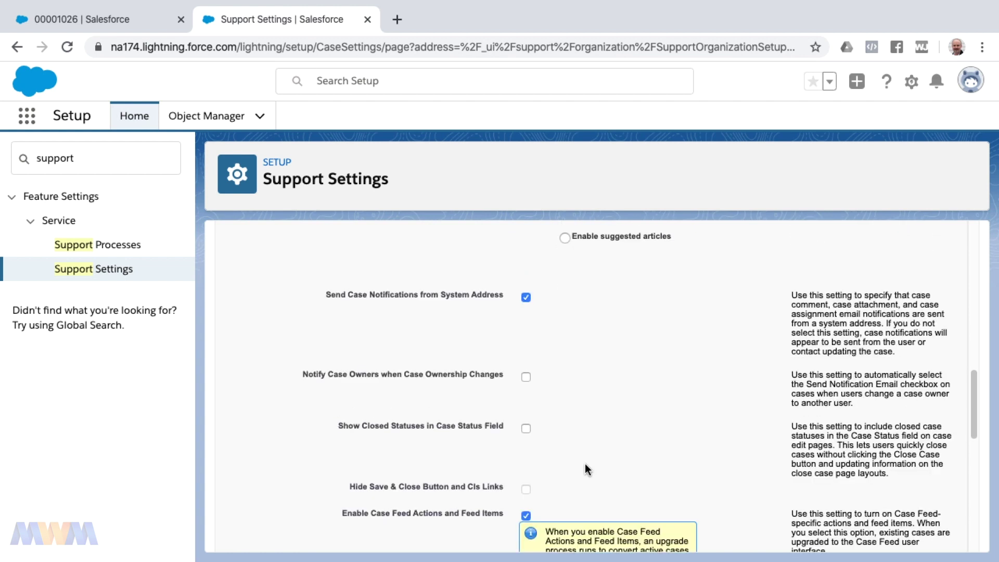
pyautogui.click(526, 429)
pyautogui.scroll(5, 453, 421)
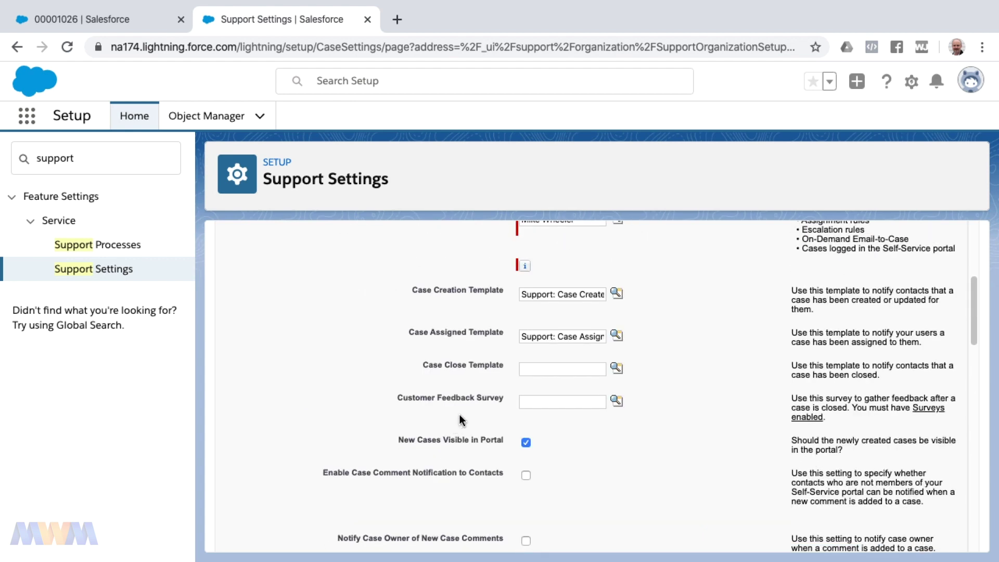
pyautogui.scroll(5, 471, 400)
pyautogui.click(458, 282)
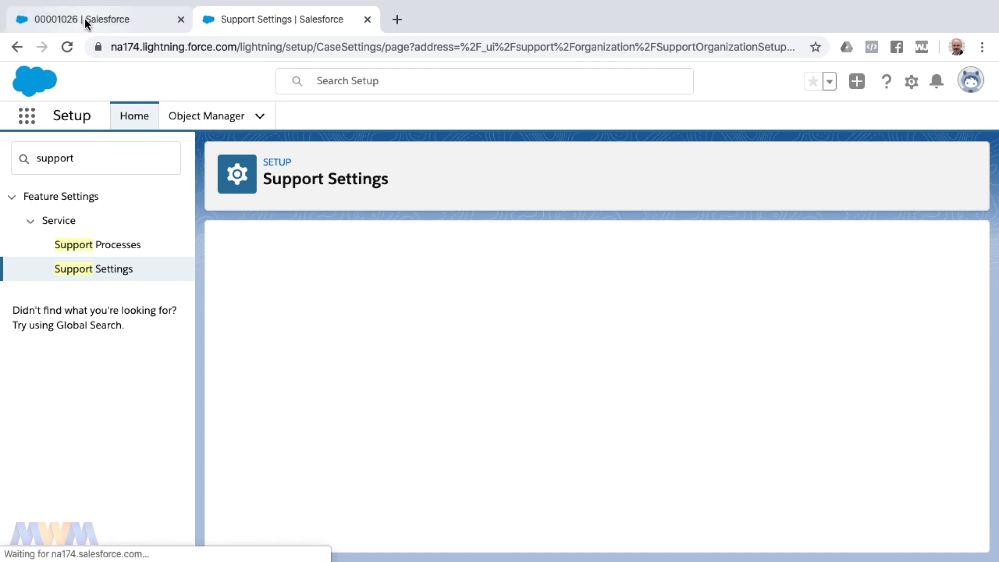
# - Reload case 00001026 and check that its Status picklist now lists Closed after Escalated
pyautogui.click(129, 17)
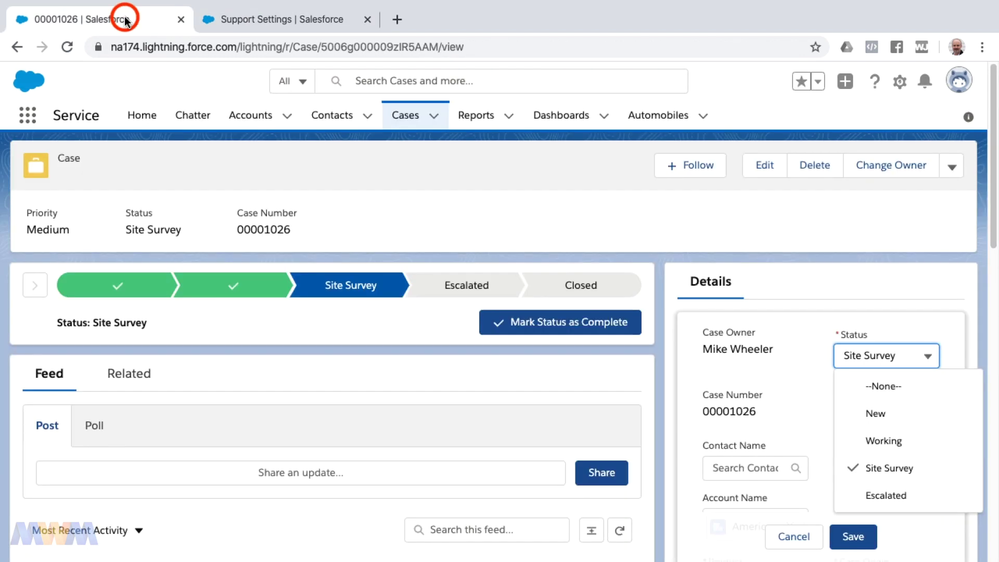
pyautogui.click(68, 46)
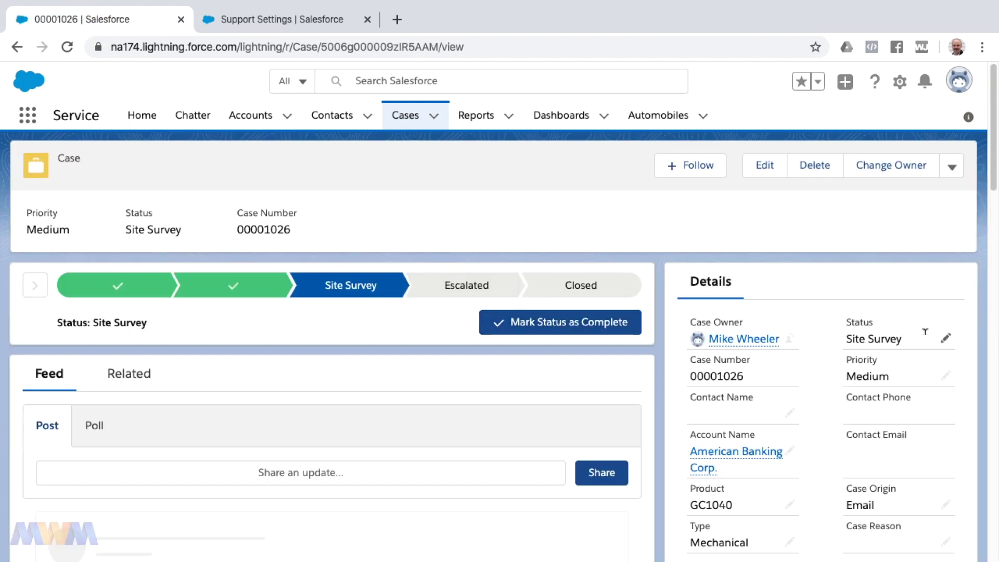
pyautogui.click(947, 340)
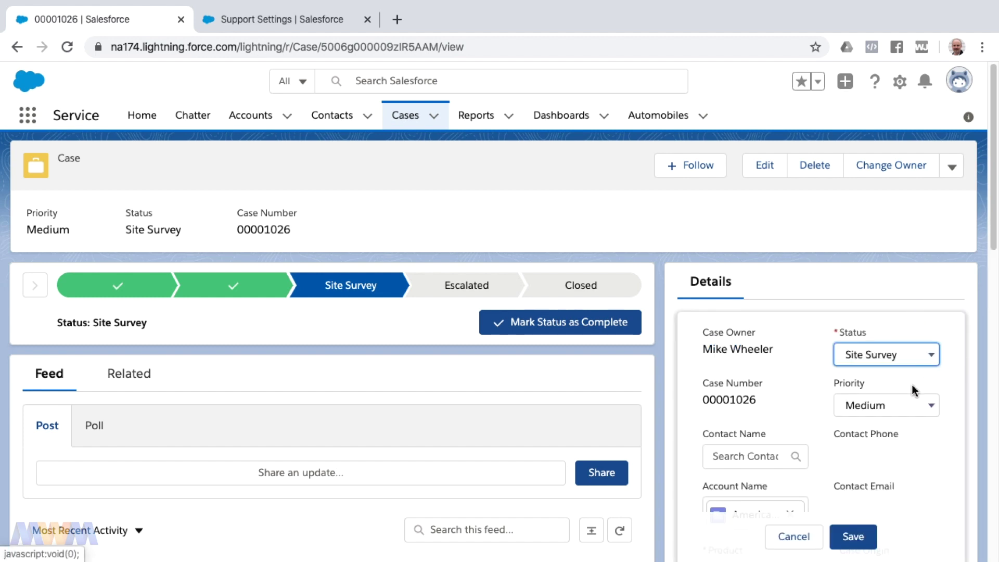
pyautogui.click(932, 358)
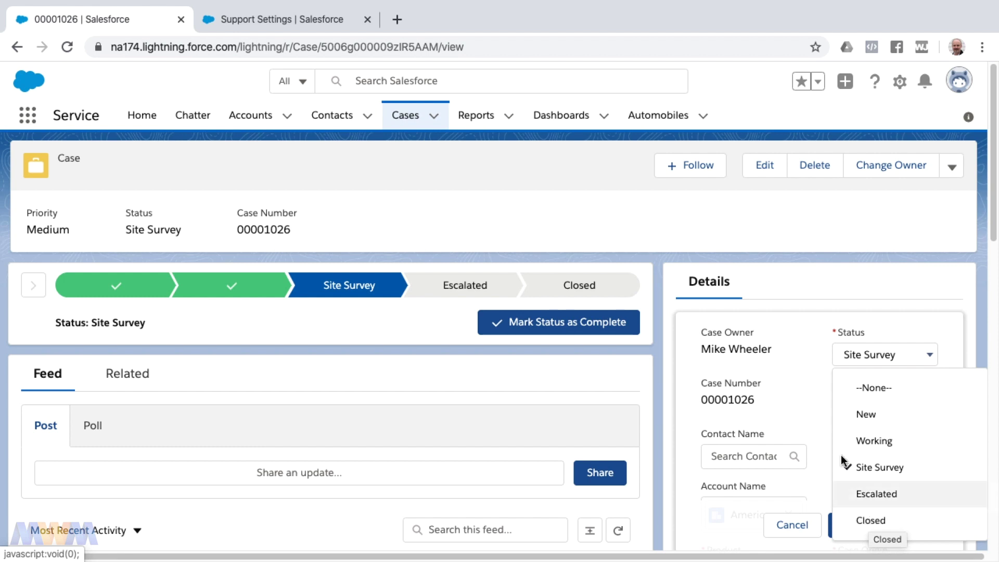
# - Untick Show Closed Statuses in Case Status Field, save Support Settings, and return to case 00001026
pyautogui.click(313, 22)
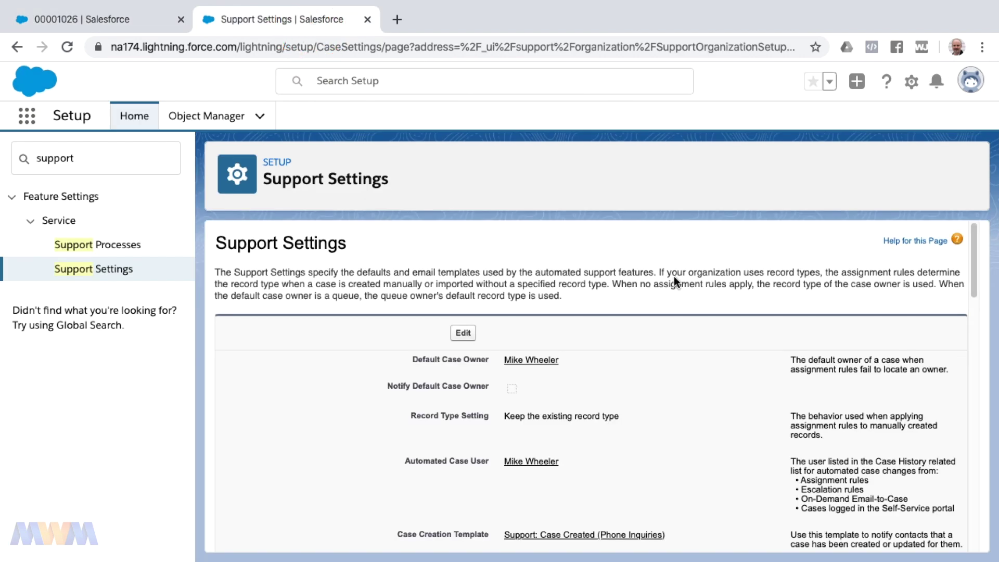
pyautogui.click(463, 333)
pyautogui.scroll(-10, 539, 405)
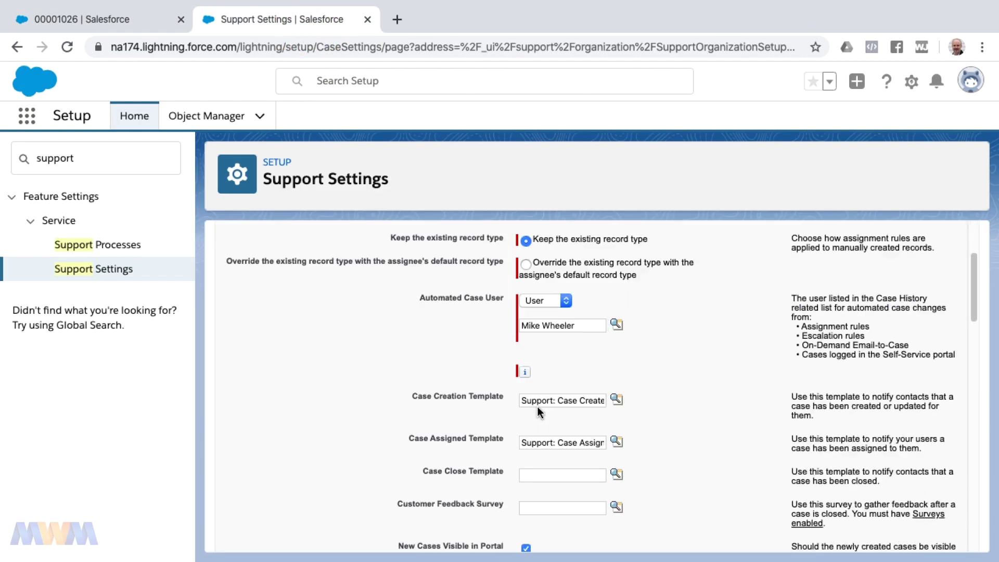
pyautogui.scroll(-1, 538, 432)
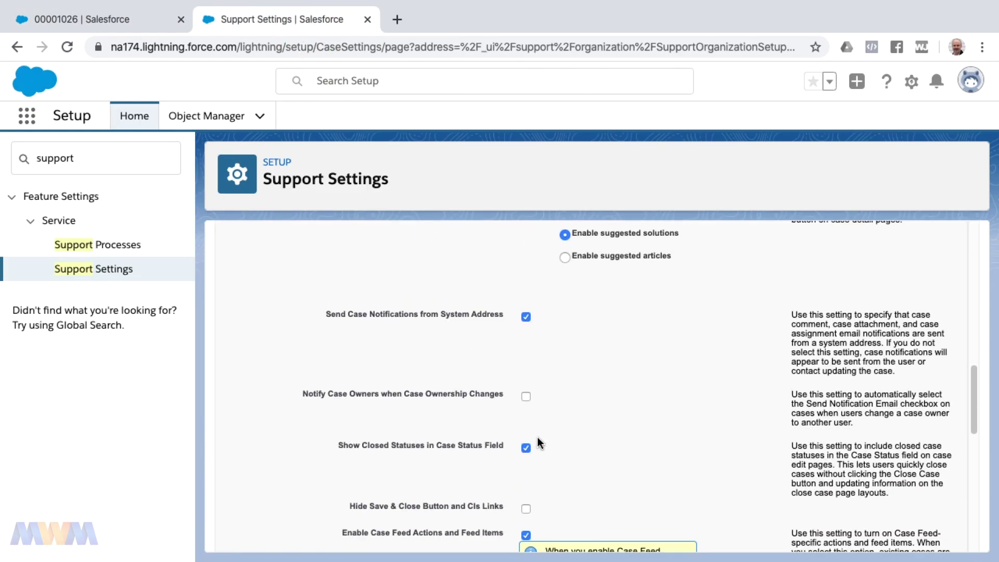
pyautogui.click(526, 448)
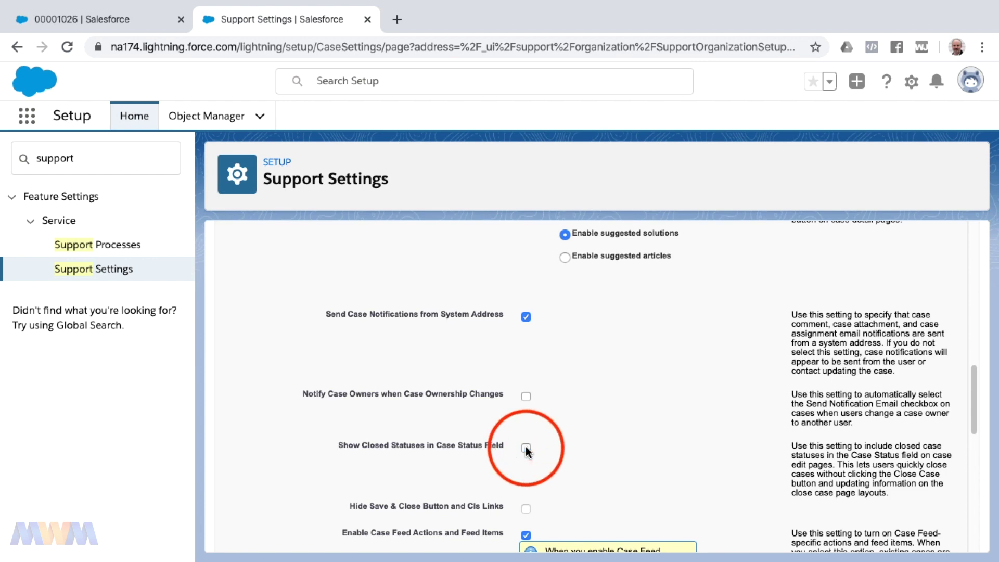
pyautogui.scroll(11, 507, 376)
pyautogui.click(456, 281)
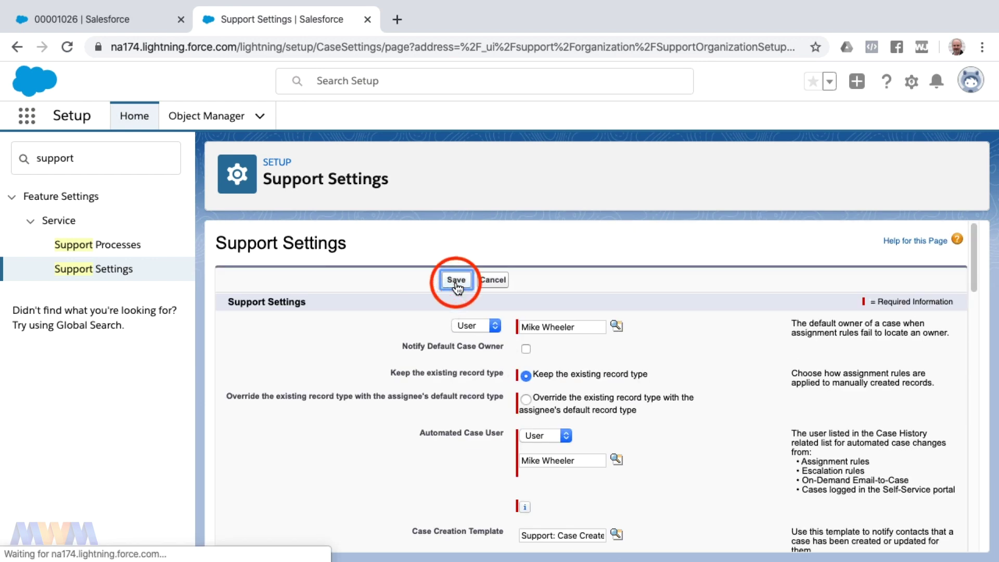
pyautogui.hotkey('ctrl', '1')
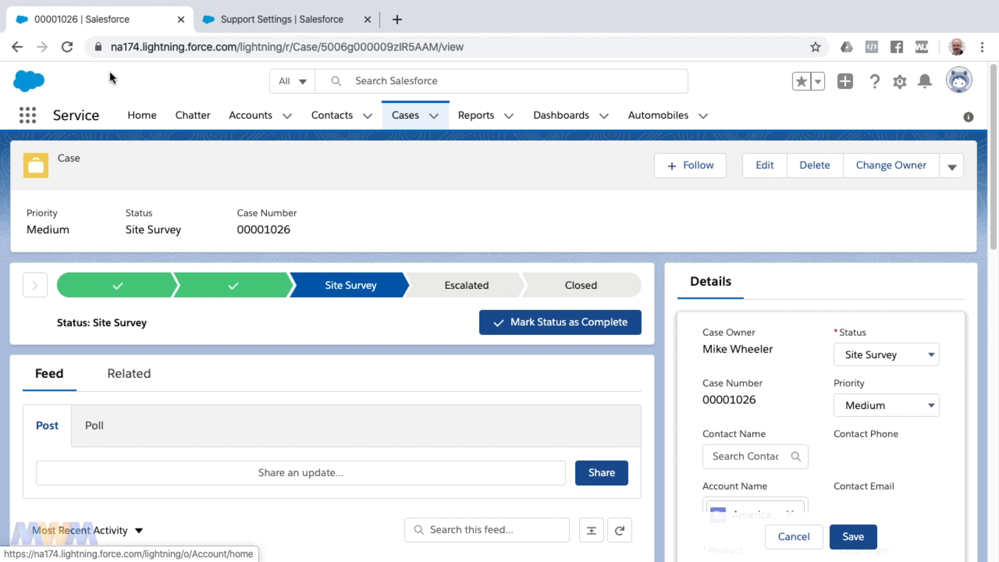
# - Reload case 00001026 and close it through the Closed path step with Status Closed
pyautogui.click(66, 46)
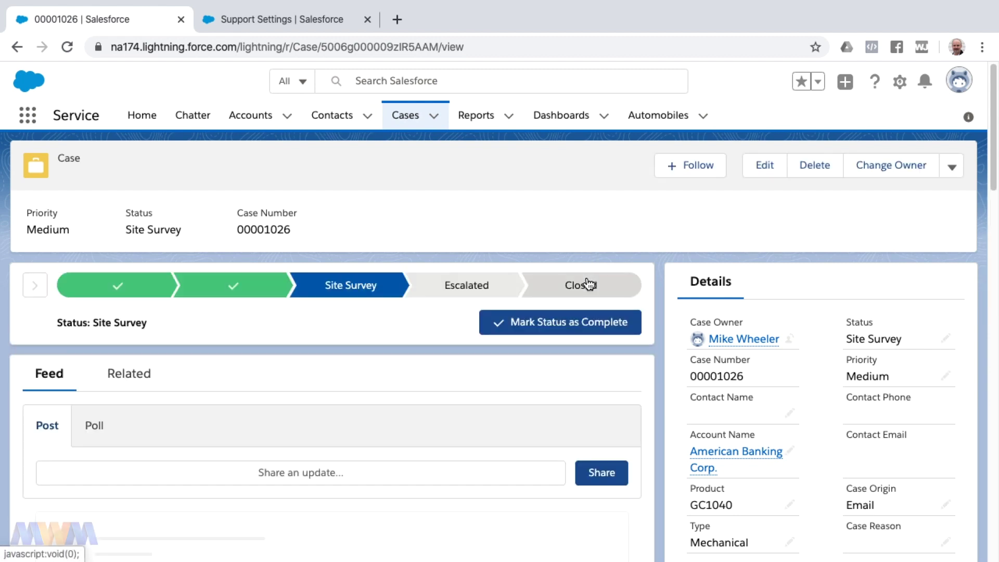
pyautogui.click(587, 284)
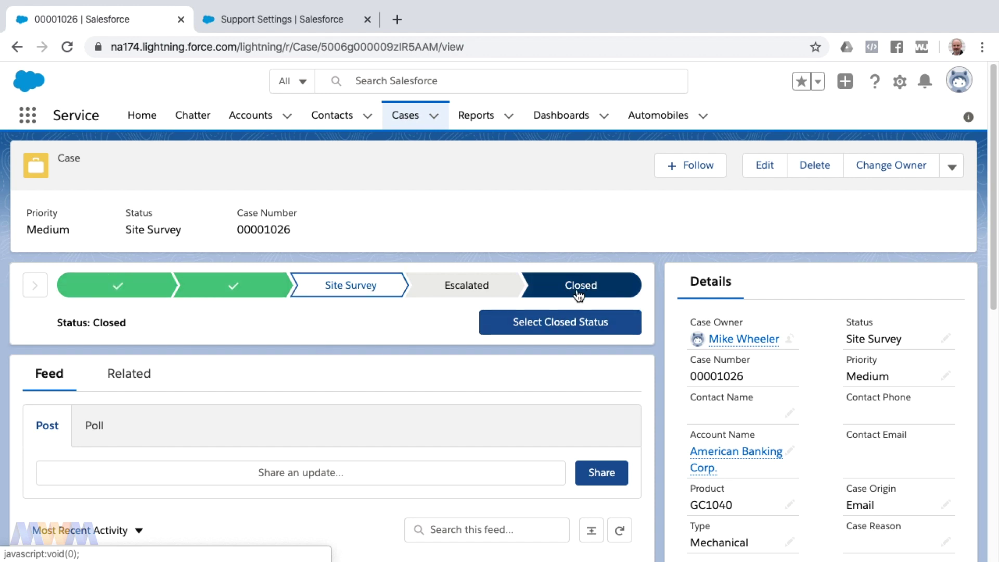
pyautogui.click(568, 324)
pyautogui.click(545, 334)
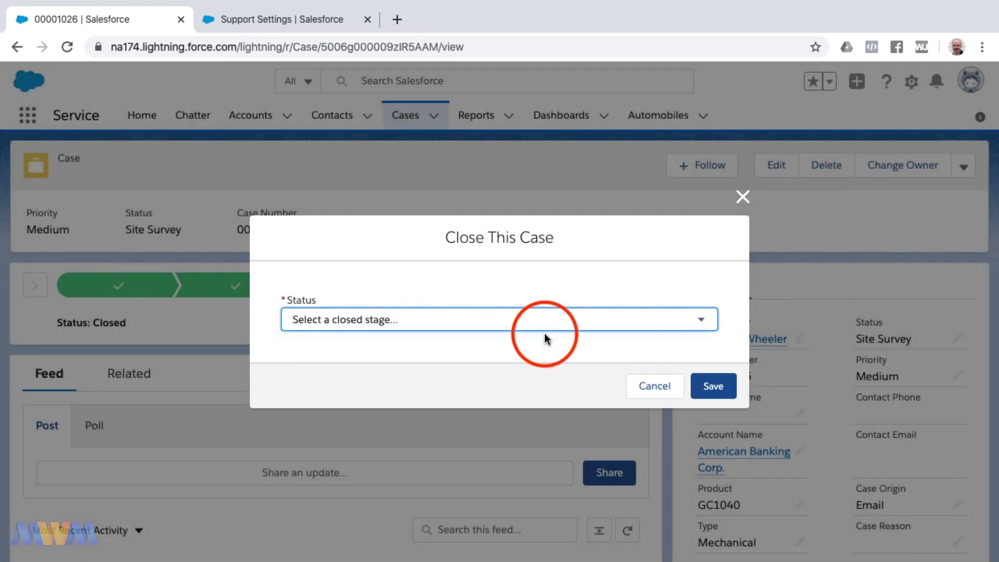
pyautogui.click(544, 339)
pyautogui.click(711, 385)
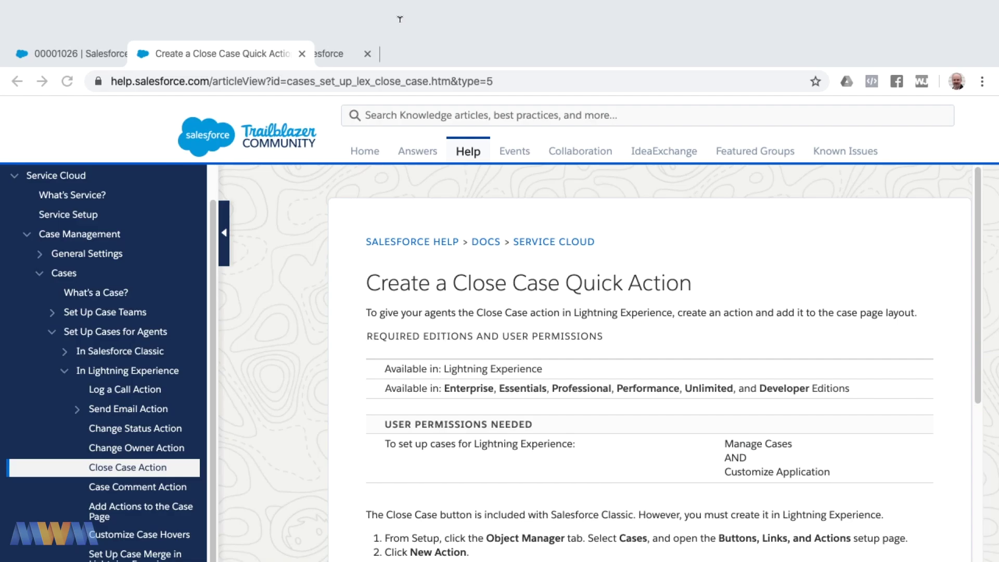
# - Scroll the Create a Close Case Quick Action article down to its Example screenshot and See Also links
pyautogui.scroll(-2, 533, 354)
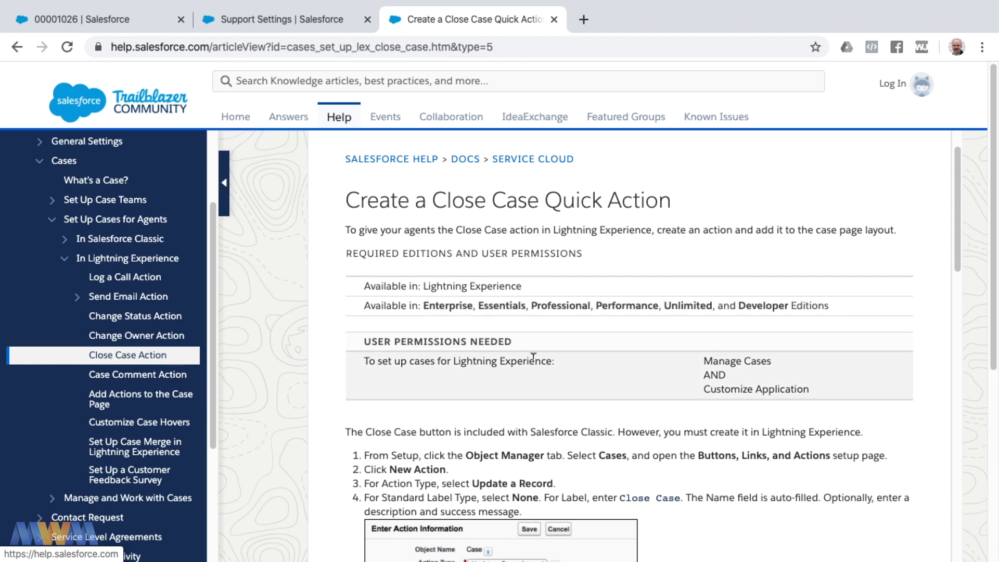
pyautogui.scroll(-10, 534, 357)
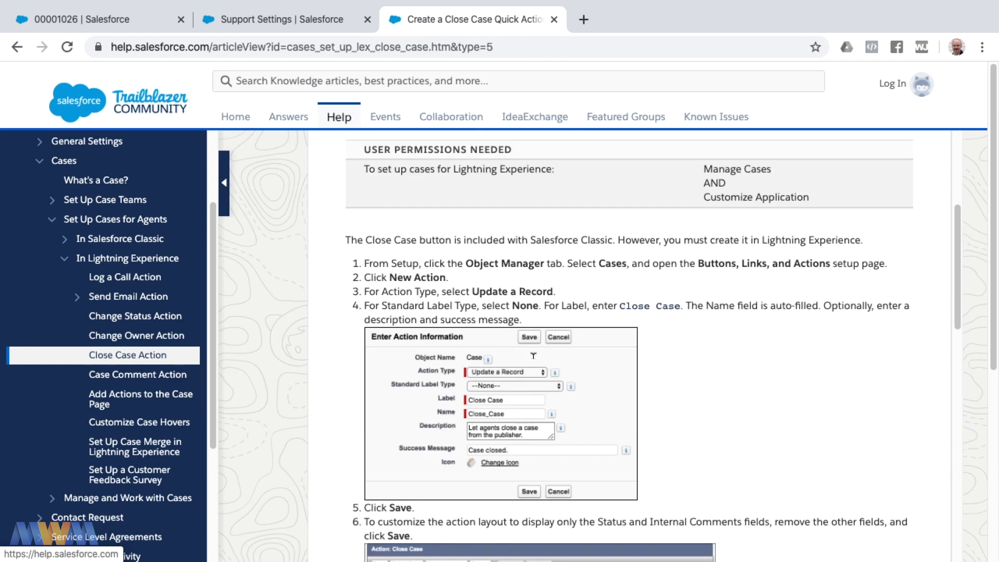
pyautogui.scroll(-4, 533, 358)
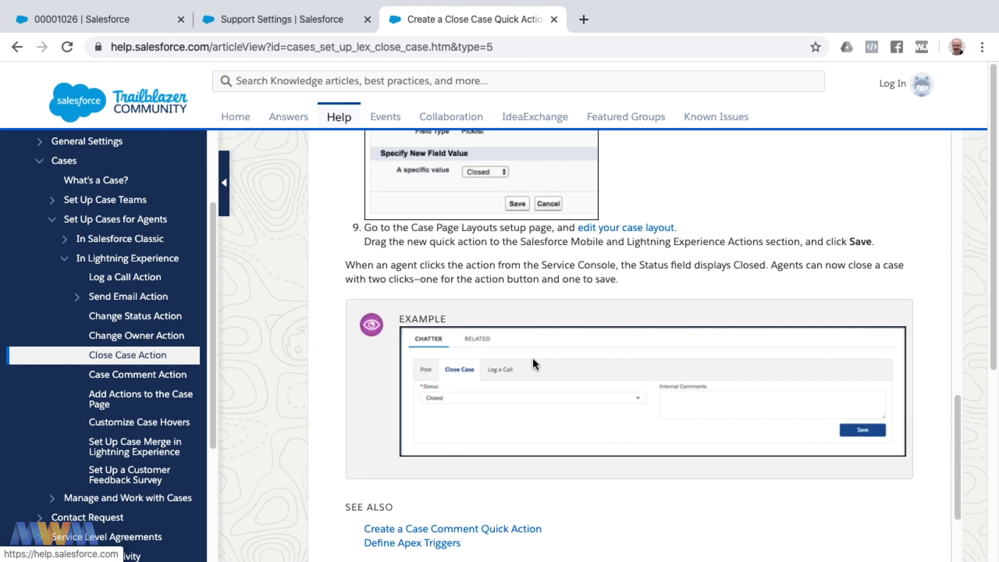
pyautogui.scroll(-1, 532, 358)
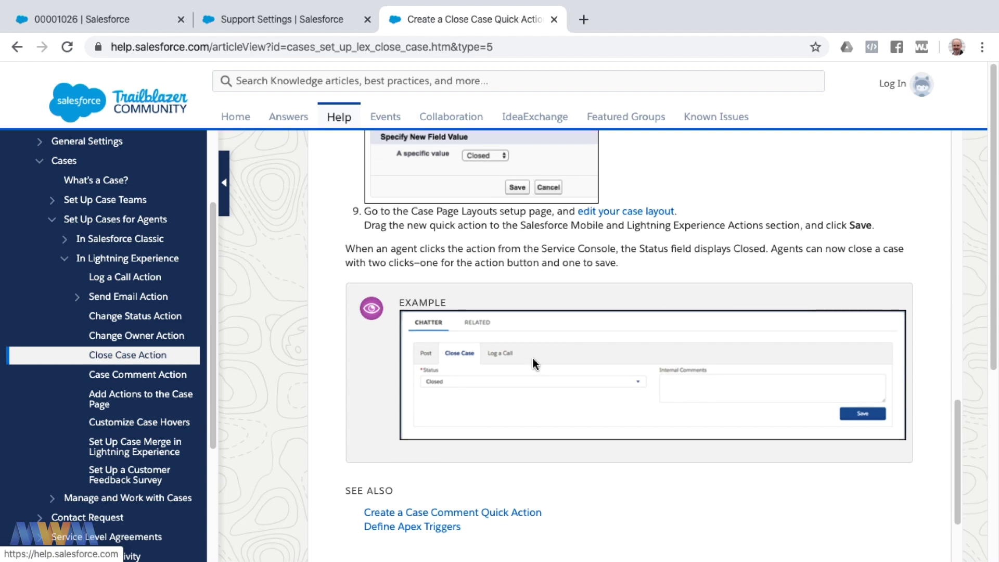
# - View closed case 00001026, then go back to the Support Settings page
pyautogui.click(125, 23)
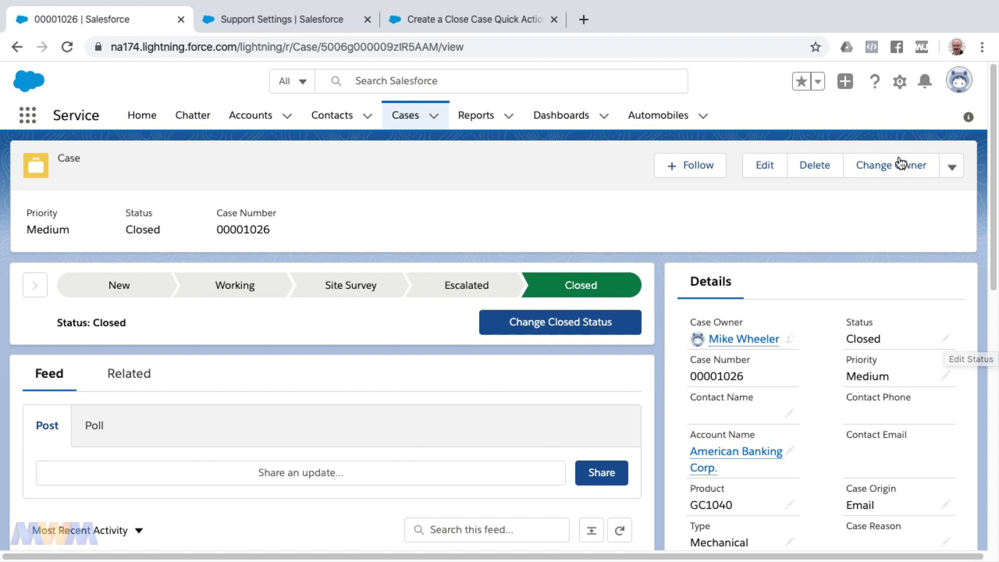
pyautogui.click(243, 15)
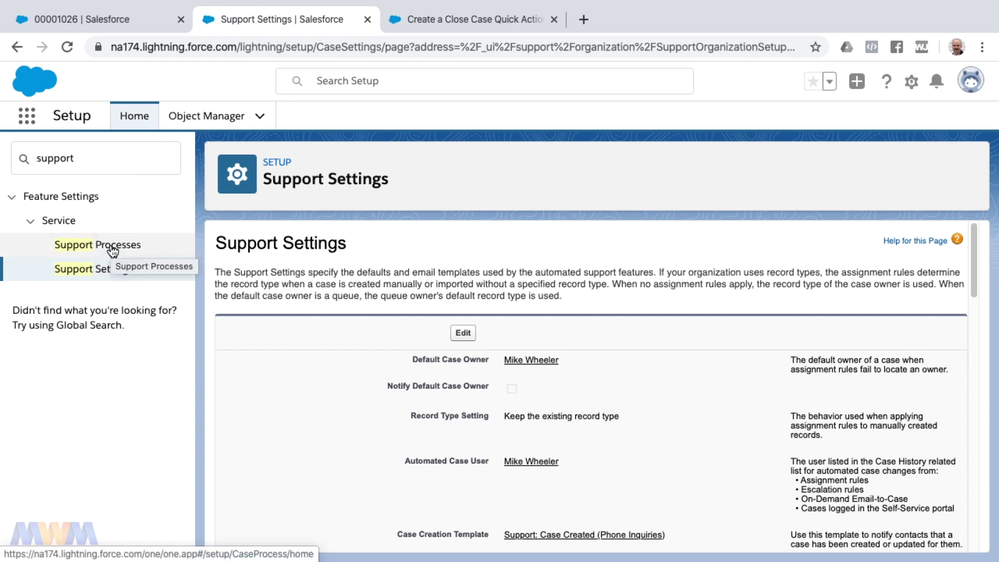
pyautogui.click(112, 248)
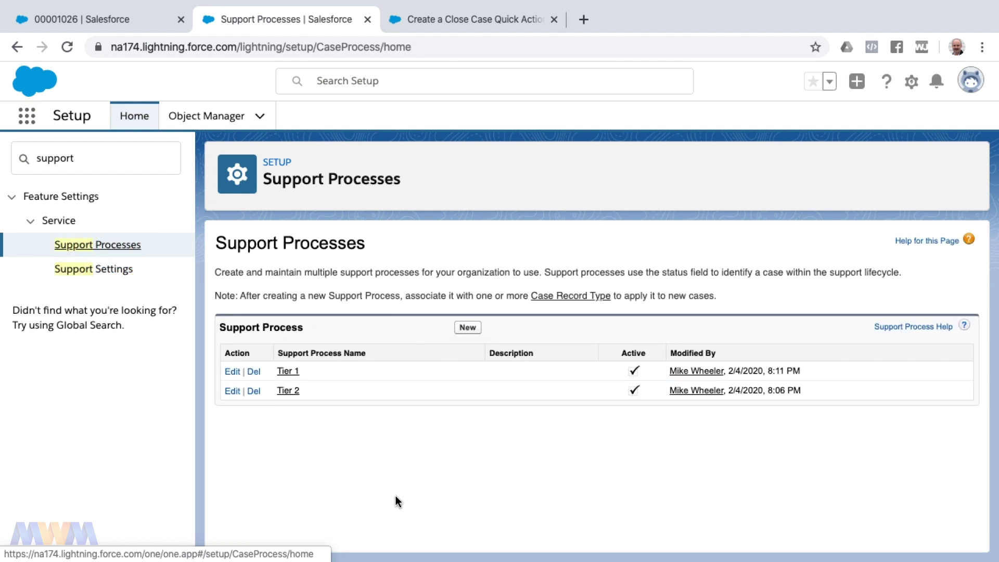
pyautogui.click(289, 372)
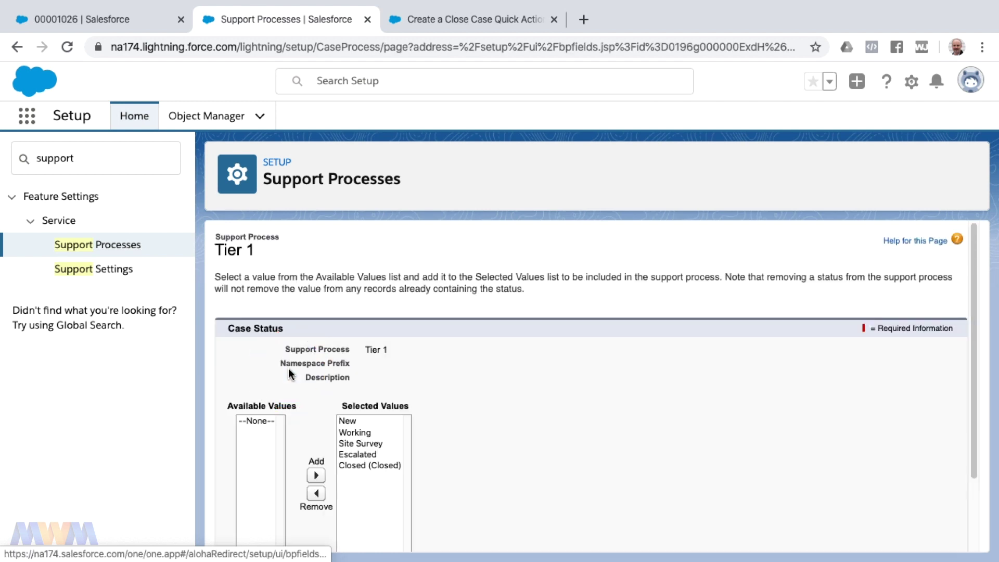
pyautogui.click(477, 404)
pyautogui.scroll(-2, 477, 410)
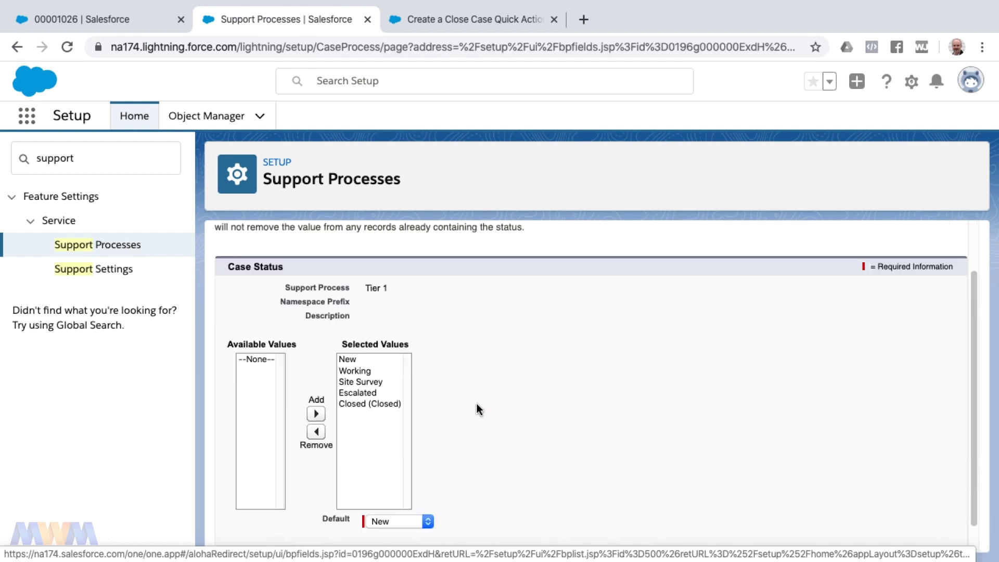
pyautogui.scroll(-1, 477, 409)
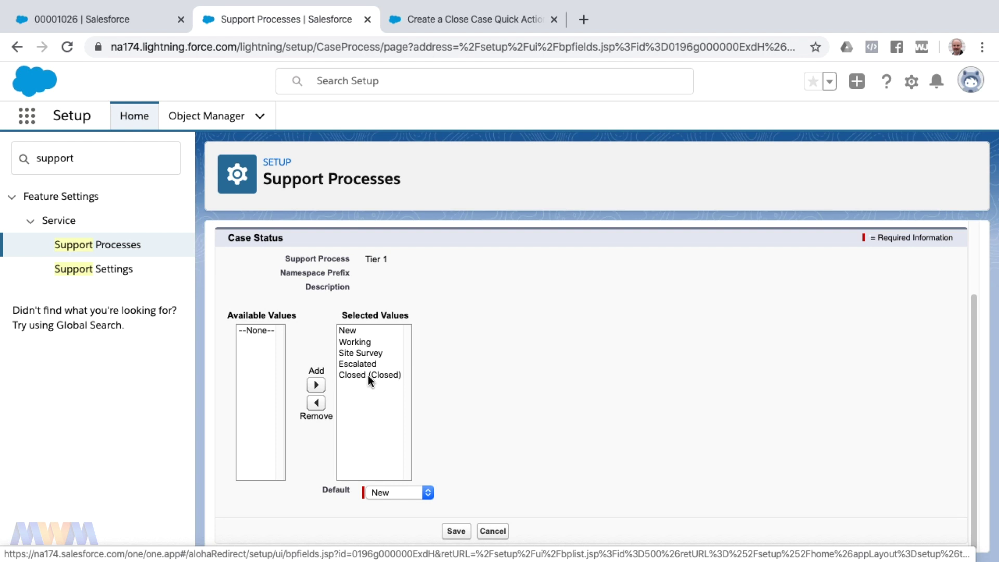
pyautogui.click(87, 245)
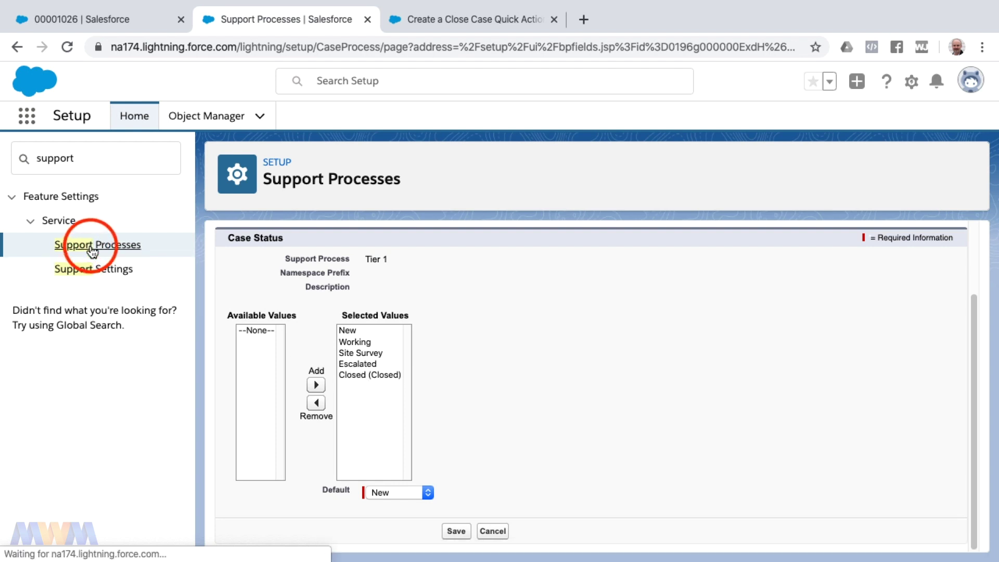
pyautogui.click(286, 390)
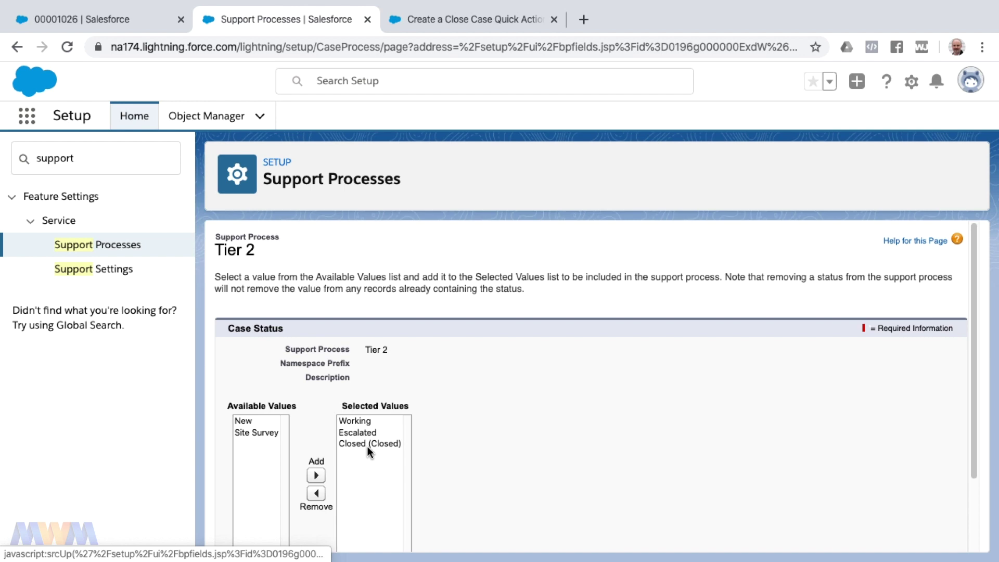
pyautogui.click(97, 276)
# - Tick Show Closed Statuses in Case Status Field again in Support Settings and save
pyautogui.scroll(-8, 515, 370)
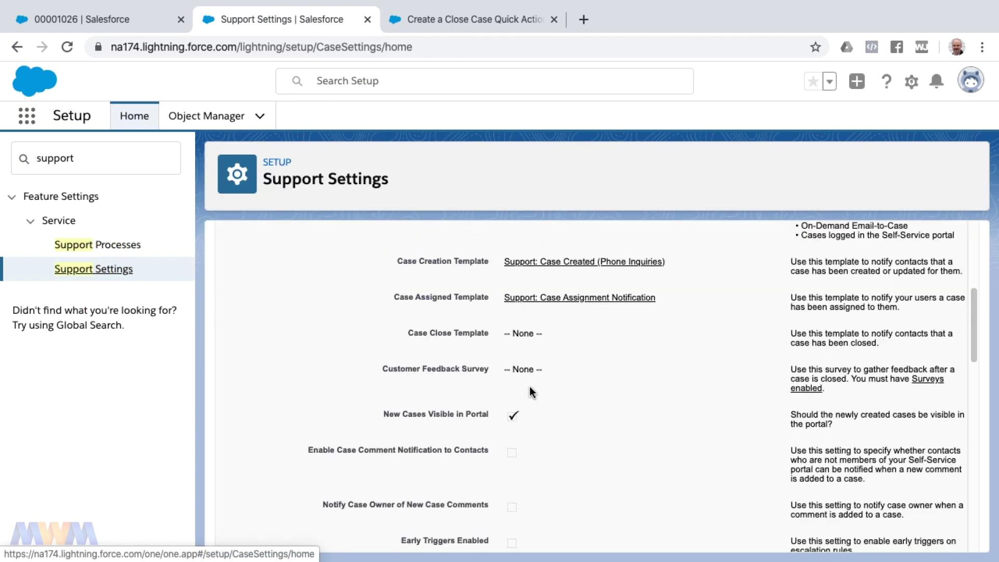
pyautogui.scroll(-3, 534, 391)
pyautogui.scroll(-5, 539, 398)
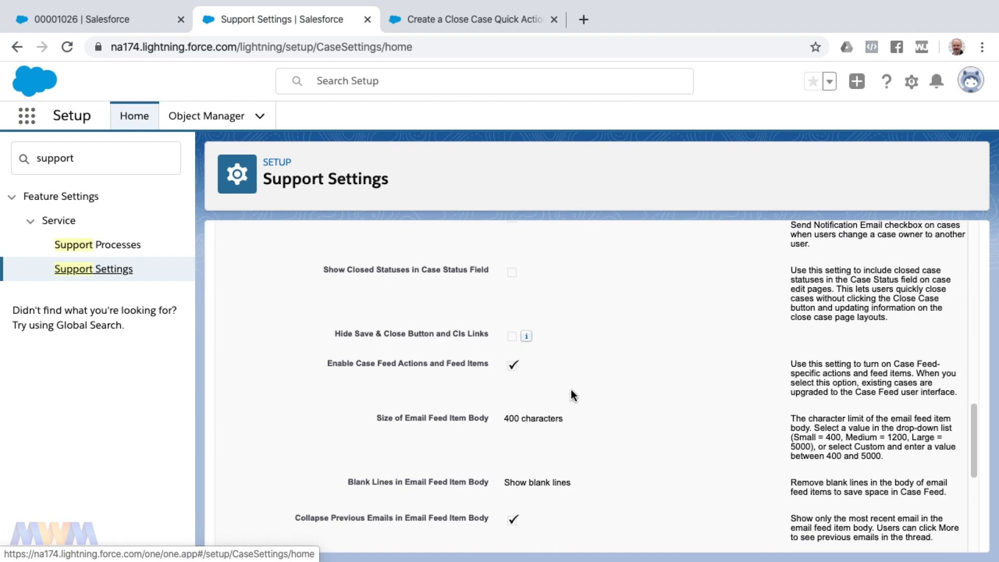
pyautogui.scroll(15, 511, 289)
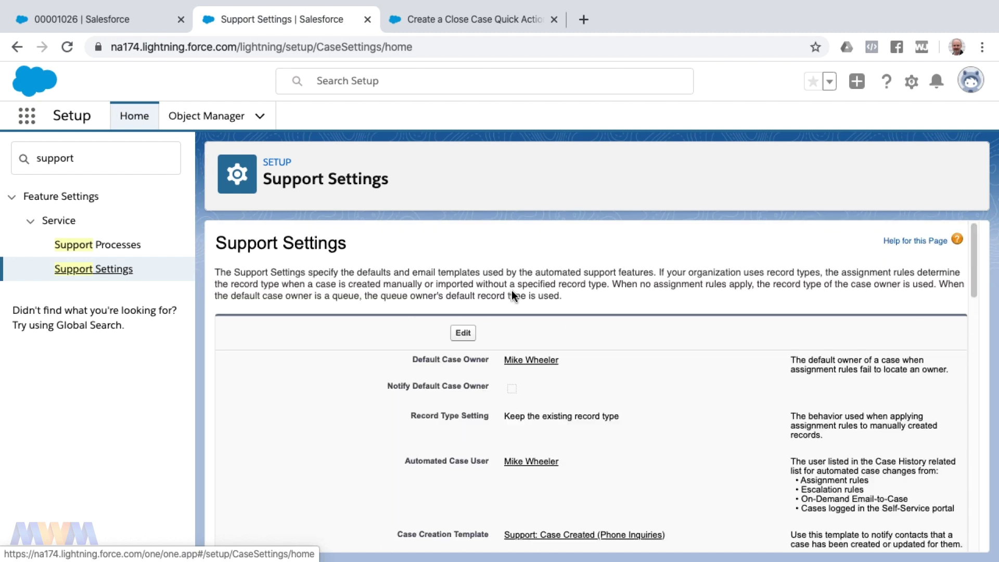
pyautogui.click(464, 333)
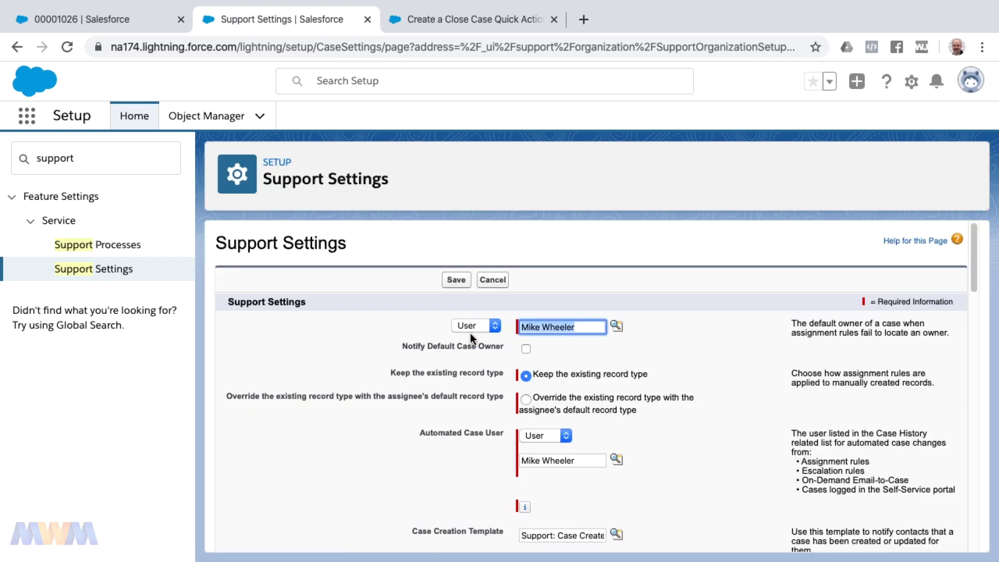
pyautogui.scroll(-10, 471, 337)
pyautogui.scroll(-6, 472, 338)
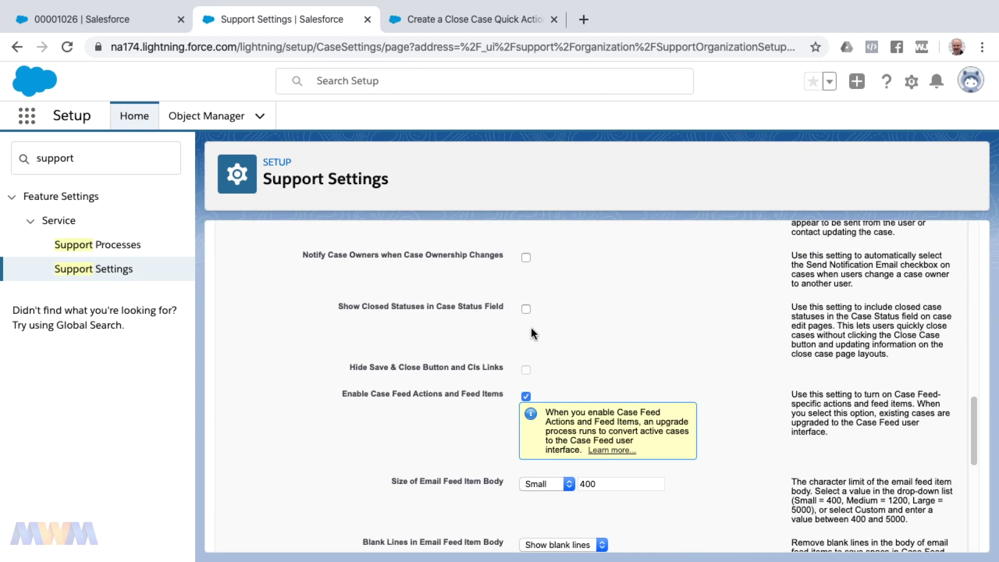
pyautogui.click(525, 308)
pyautogui.scroll(12, 528, 342)
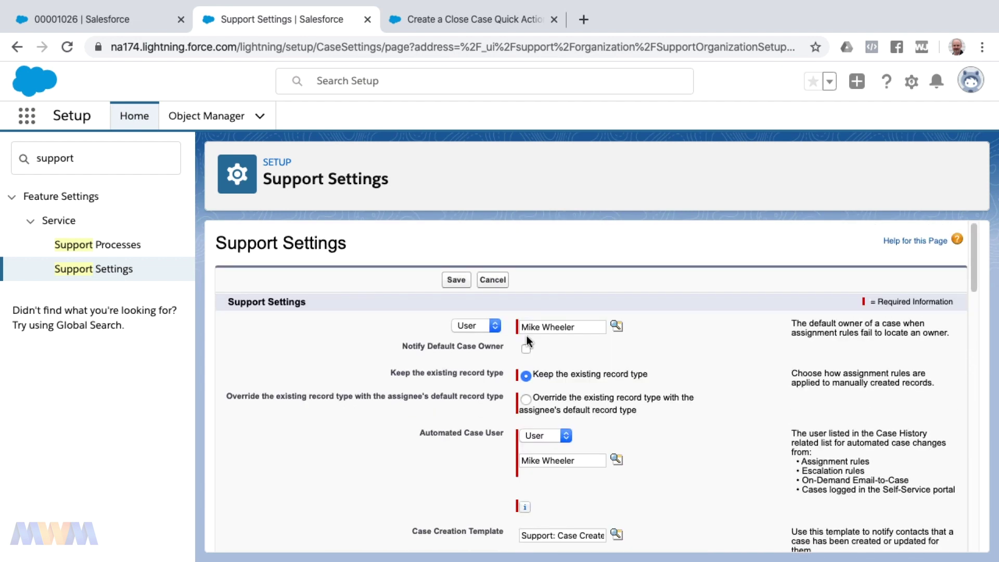
pyautogui.click(457, 281)
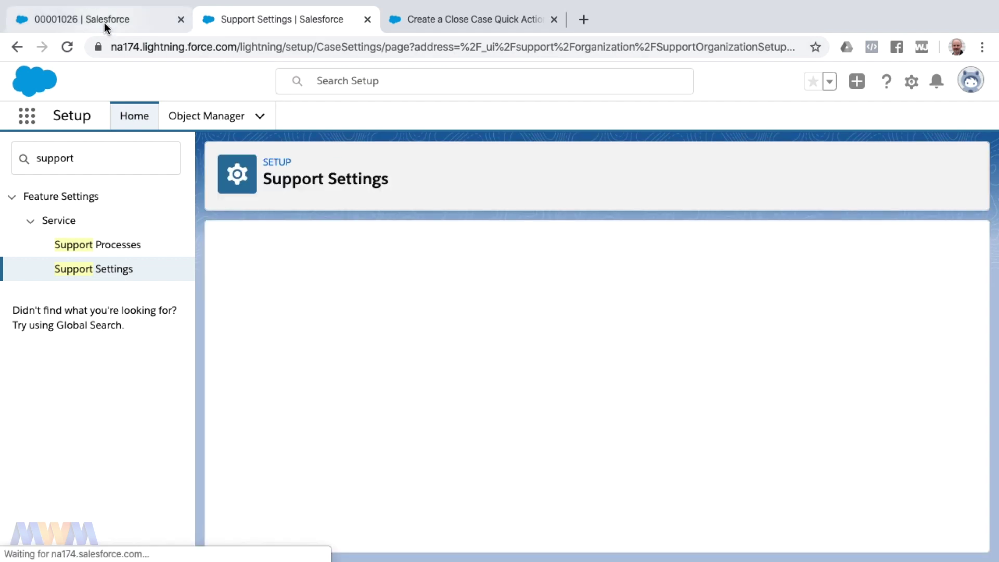